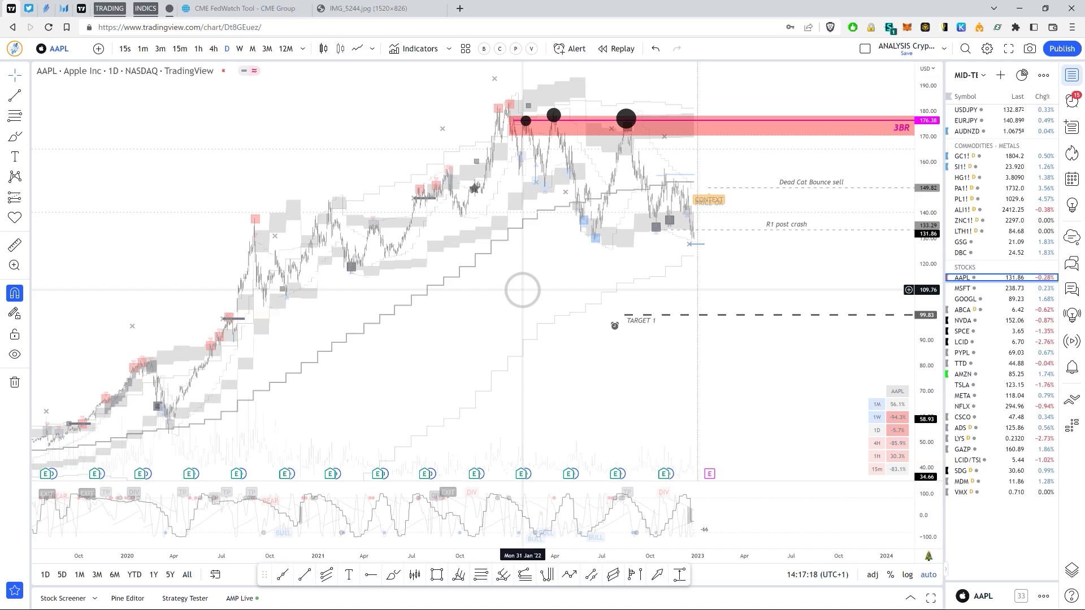
# Pan the AAPL chart left and down until the price scale reaches about 330
pyautogui.moveTo(550, 315); pyautogui.dragTo(513, 218)
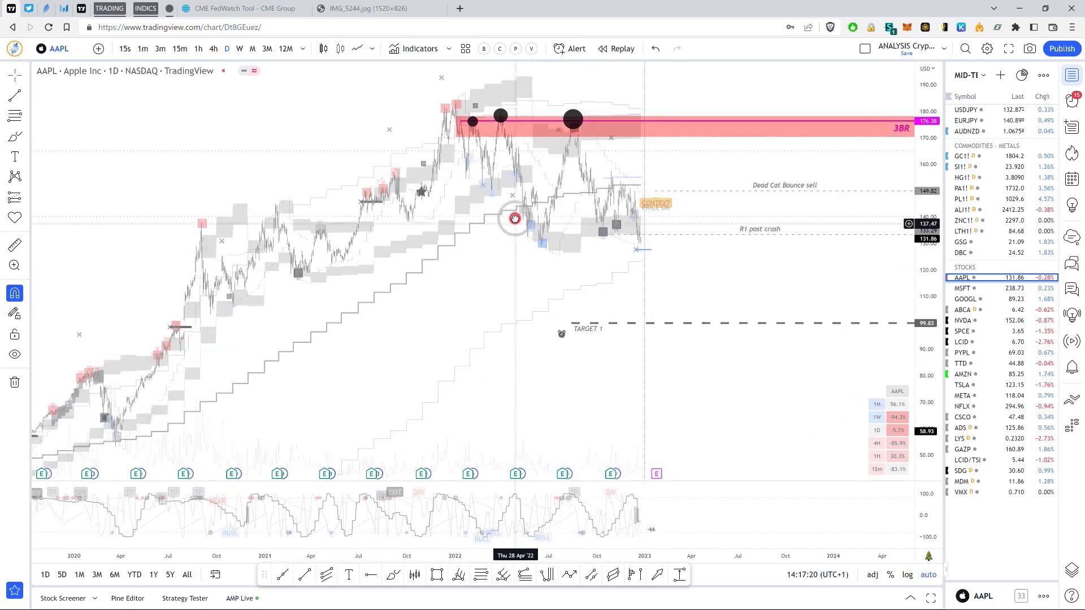
pyautogui.moveTo(527, 280); pyautogui.dragTo(402, 305)
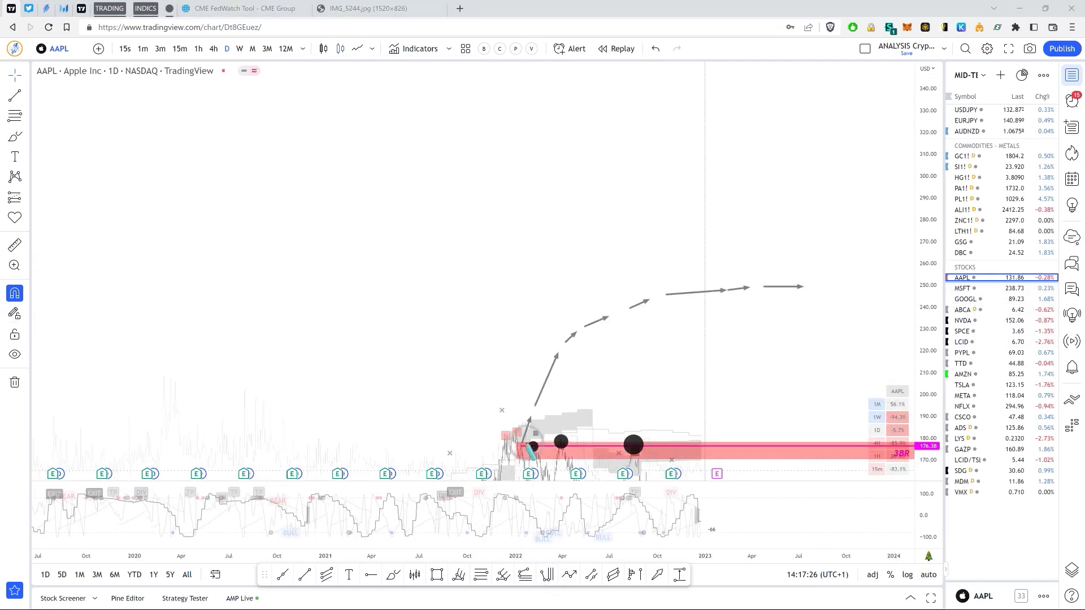
# Draw another connected grey arrow segment along the projected upward price path
pyautogui.moveTo(441, 474); pyautogui.dragTo(519, 442)
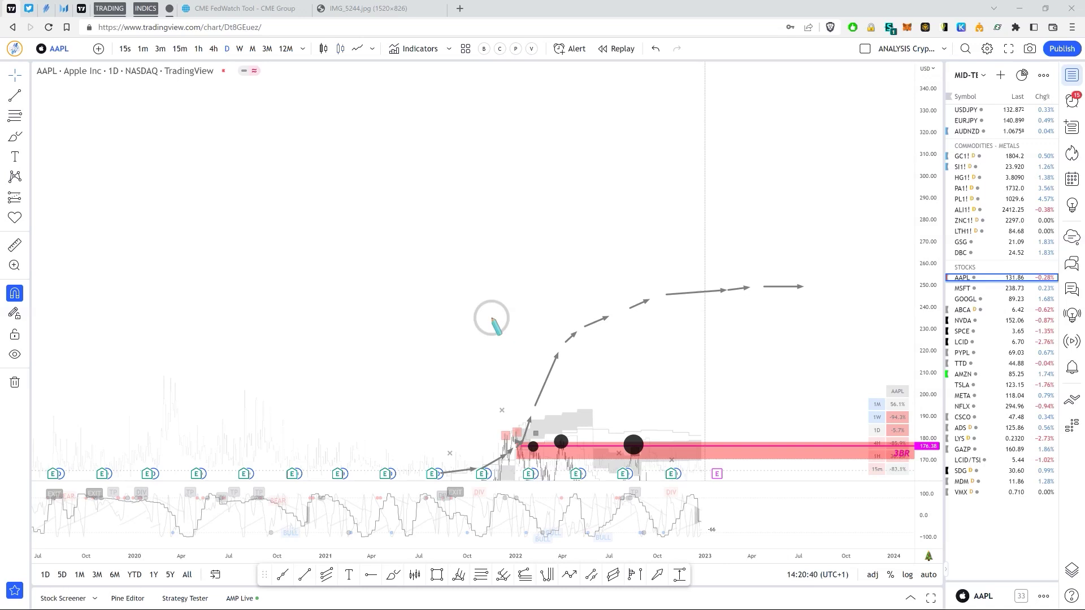
# Undo the projection arrows and add PRO Financials v1.0 from the Favorites scripts
pyautogui.press('e')
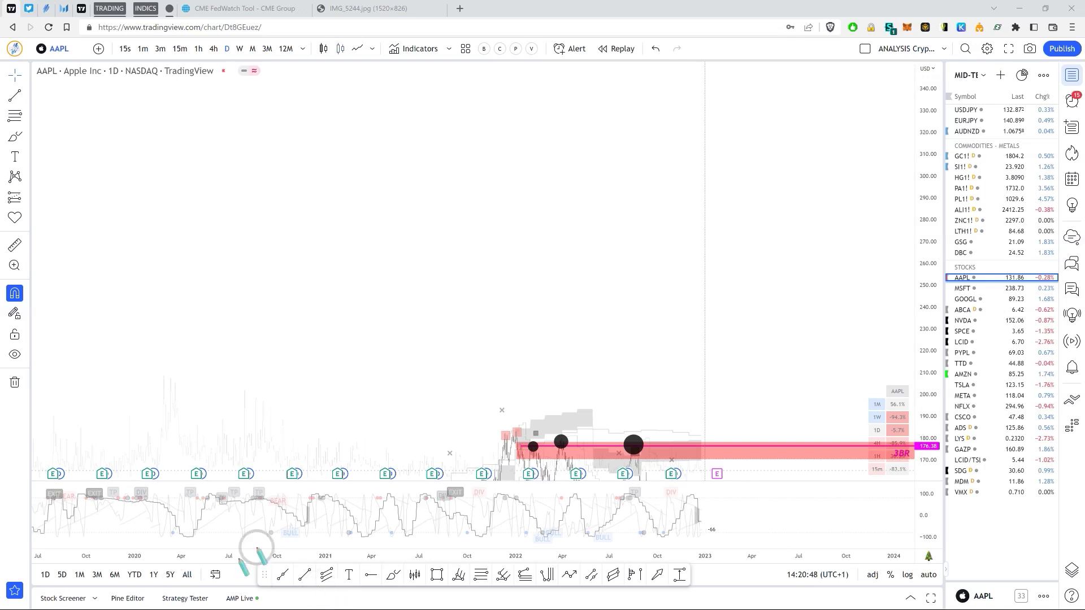
pyautogui.click(434, 49)
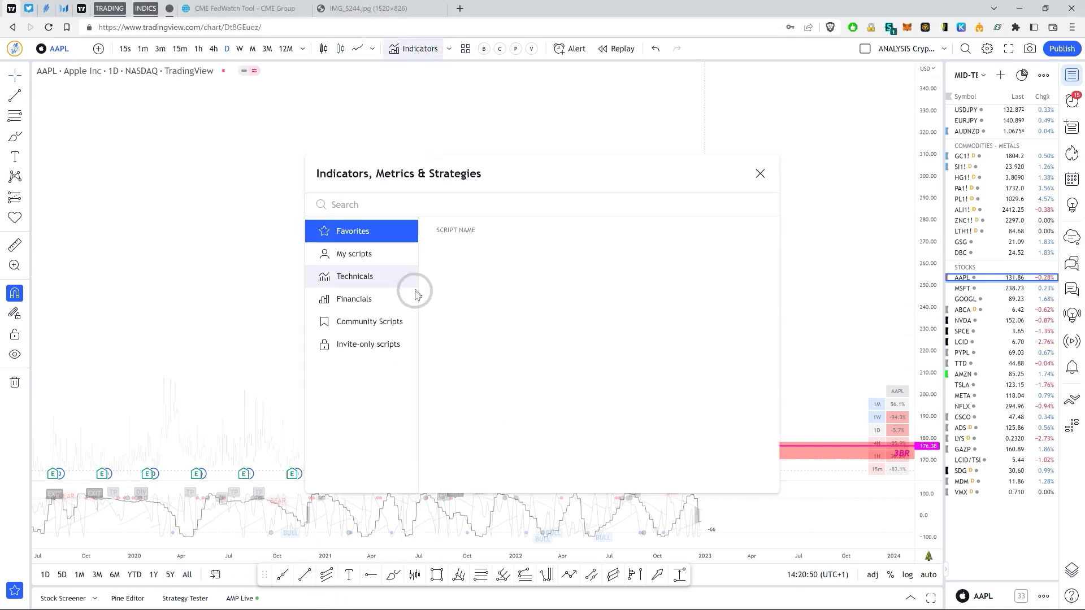
pyautogui.click(368, 344)
pyautogui.click(454, 256)
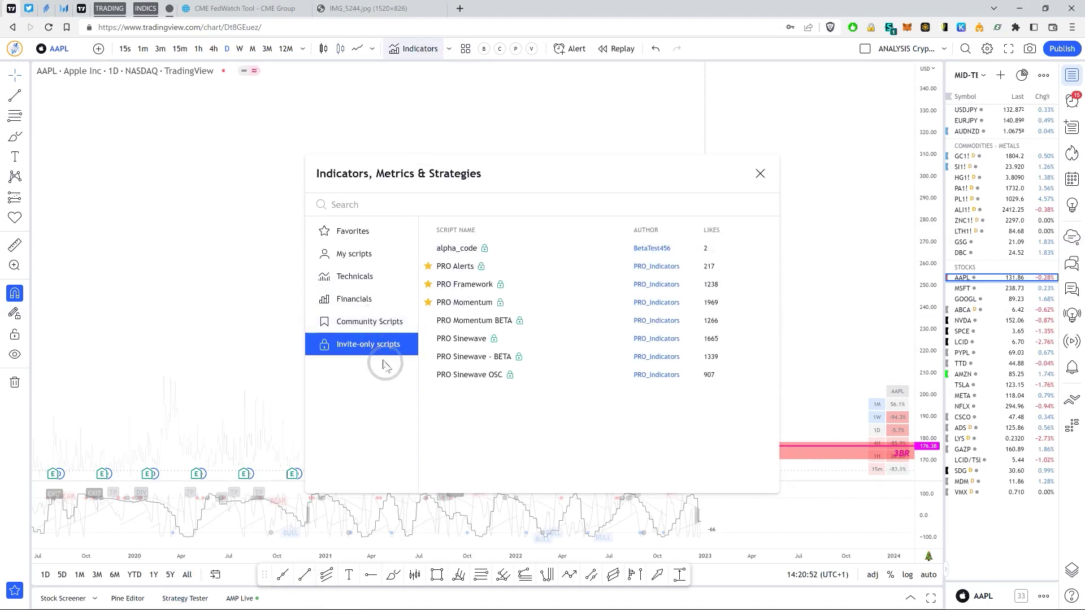
pyautogui.click(355, 234)
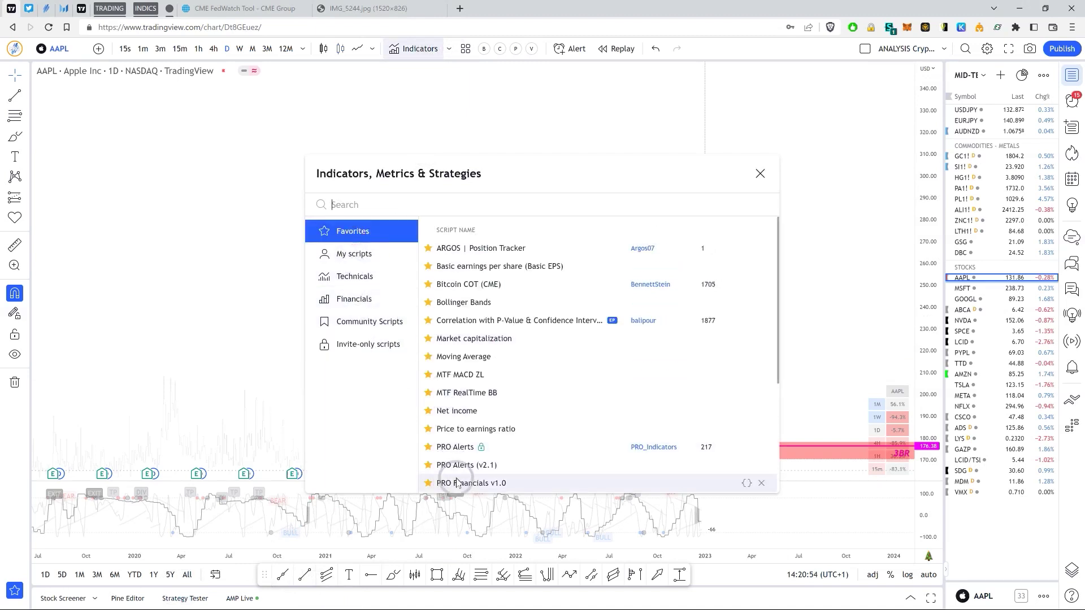
pyautogui.click(758, 173)
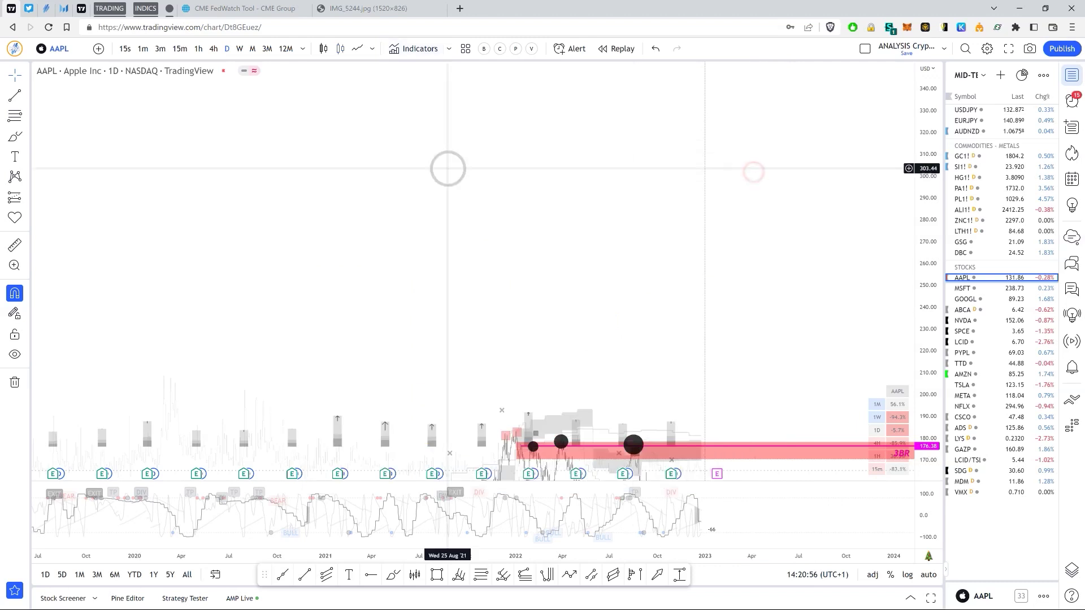
# Pan the chart back so the candles and the TARGET 1 line near 99.83 show
pyautogui.moveTo(469, 230); pyautogui.dragTo(485, 180)
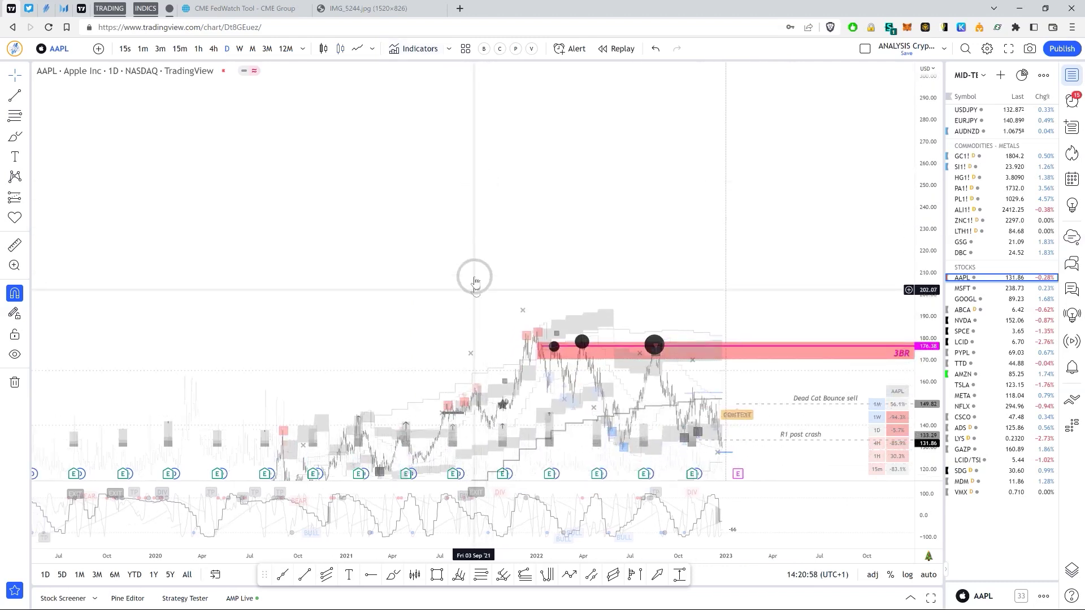
pyautogui.moveTo(475, 252); pyautogui.dragTo(447, 28)
pyautogui.moveTo(659, 300); pyautogui.dragTo(669, 263)
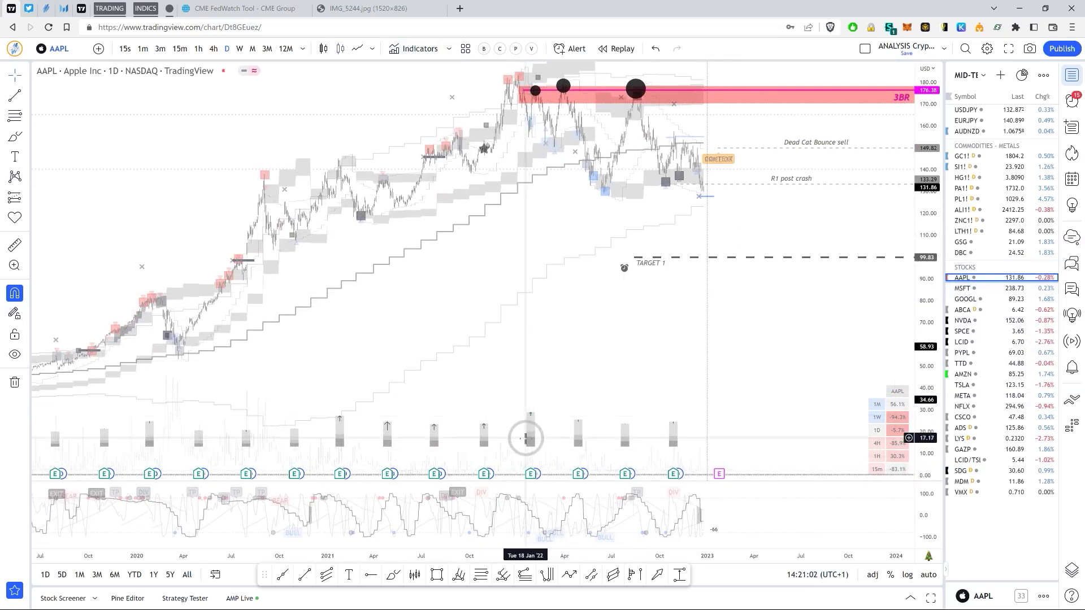
# Set PRO Financials to show Text and Bar Chart at 10% of chart, then confirm with Ok
pyautogui.doubleClick(530, 428)
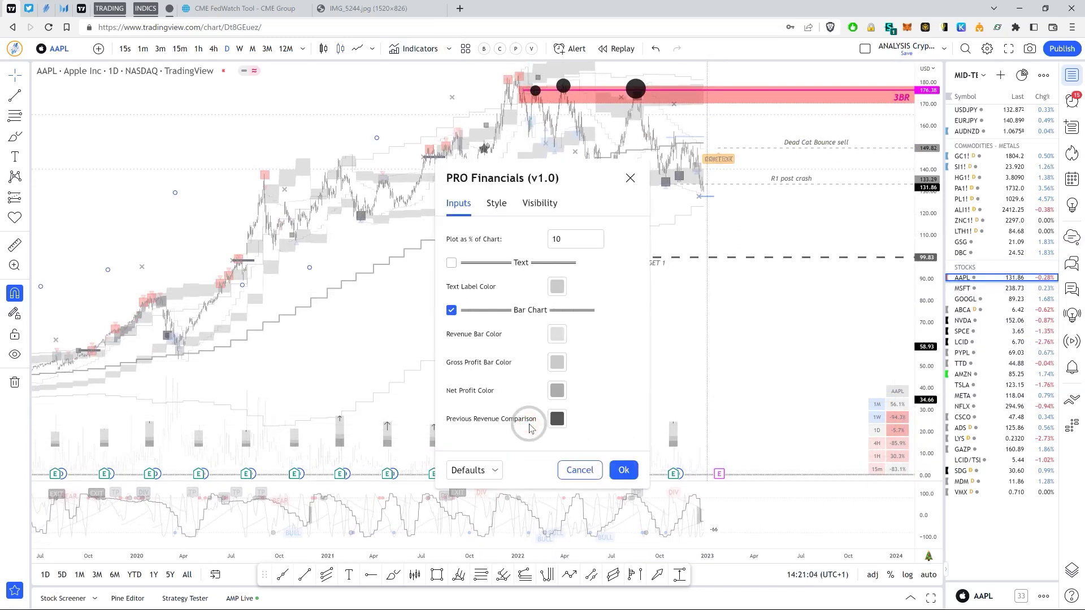
pyautogui.click(451, 262)
pyautogui.click(685, 455)
pyautogui.click(623, 470)
pyautogui.click(381, 416)
pyautogui.doubleClick(382, 424)
pyautogui.click(478, 364)
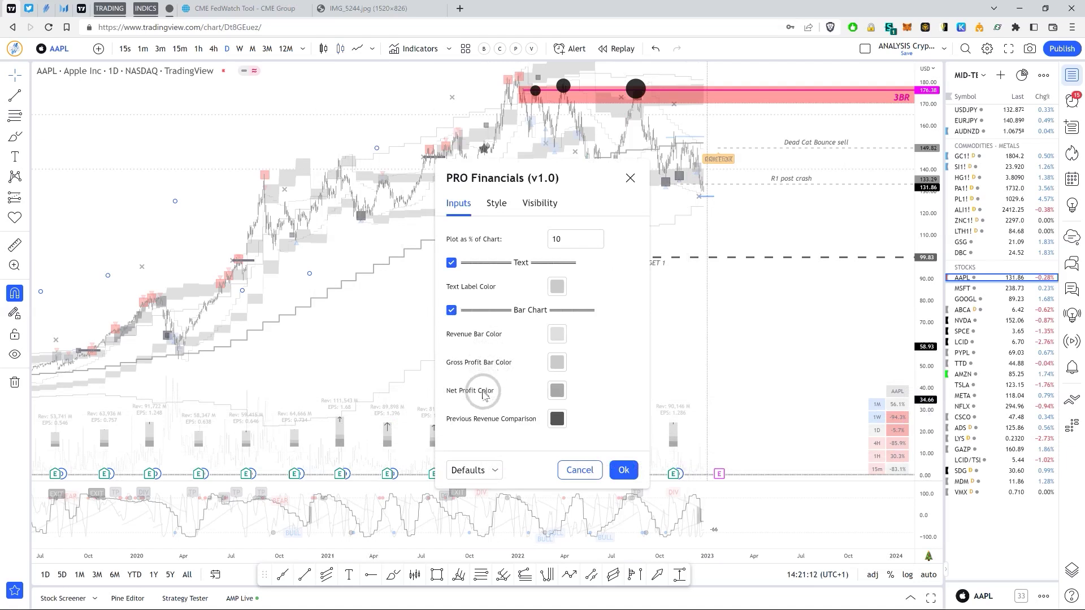
pyautogui.click(623, 470)
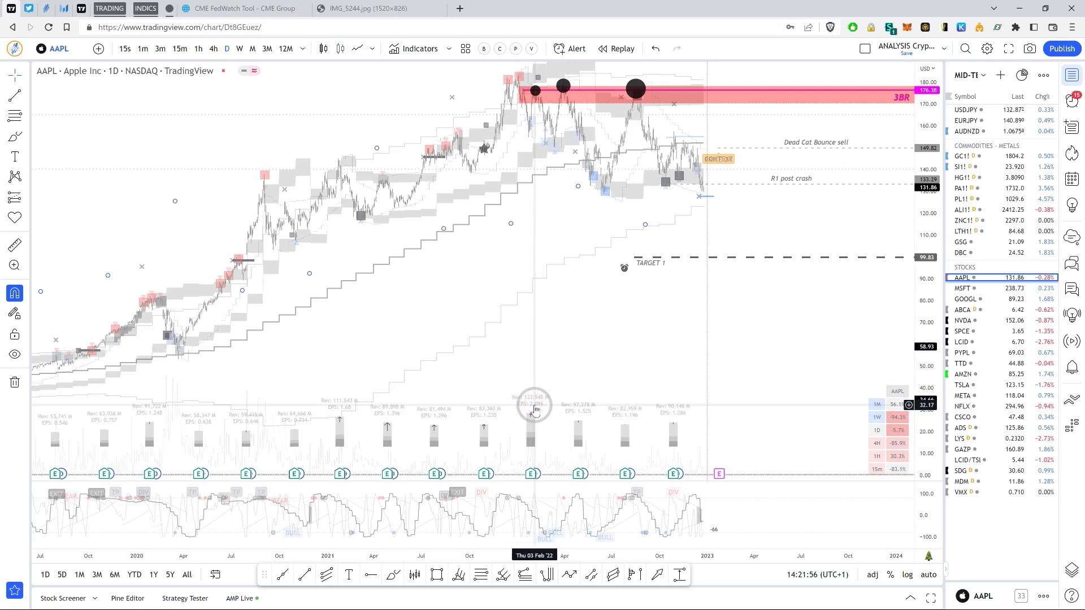
pyautogui.click(593, 327)
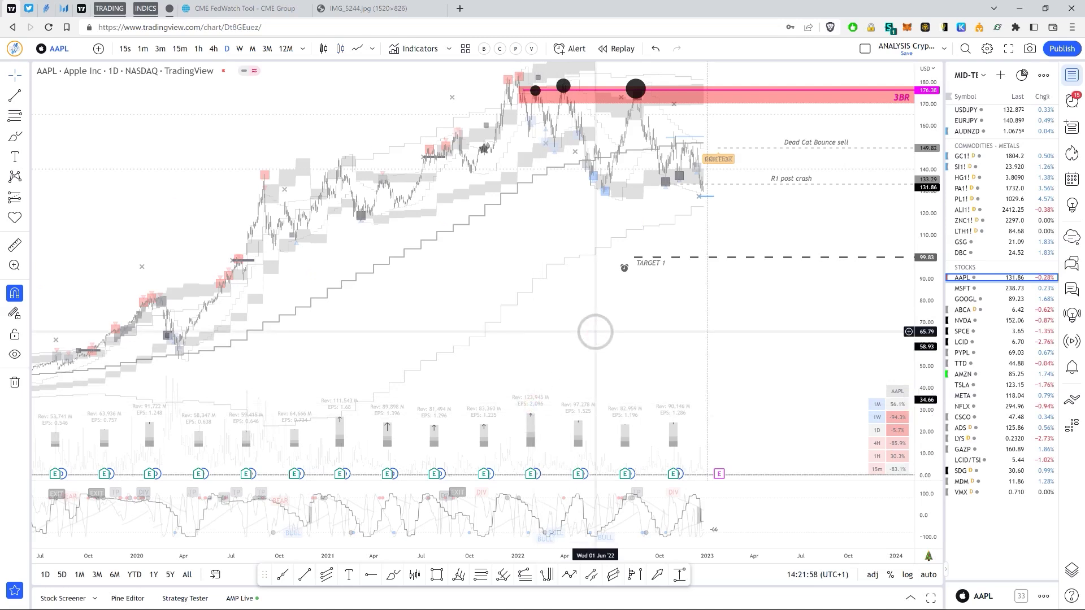
pyautogui.click(595, 332)
# Shift the chart view left and down, then select the drawing on the chart
pyautogui.click(644, 358)
pyautogui.moveTo(644, 358); pyautogui.dragTo(618, 375)
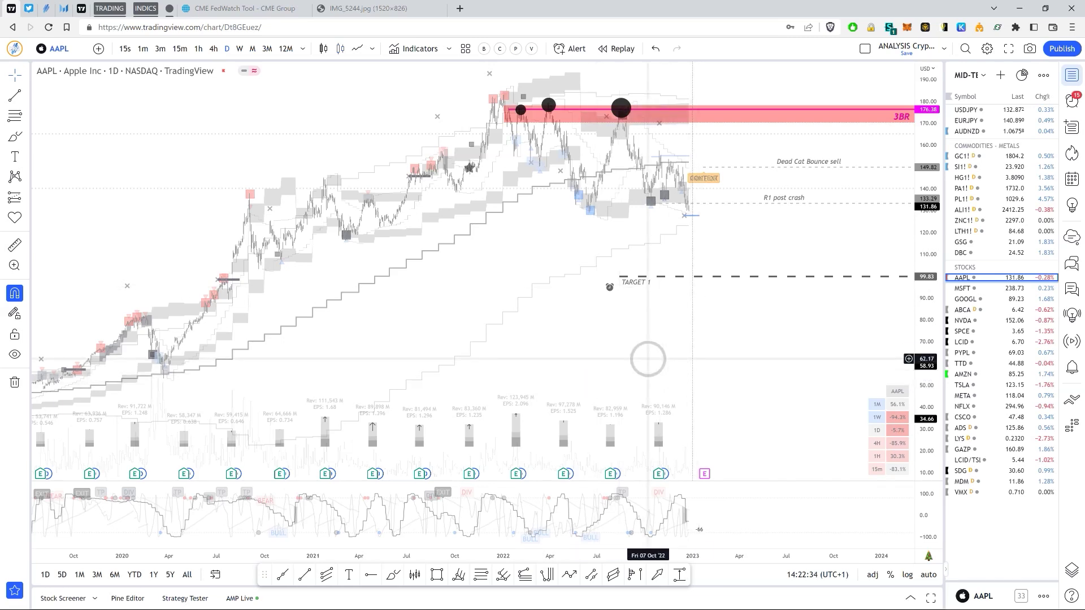
pyautogui.click(517, 395)
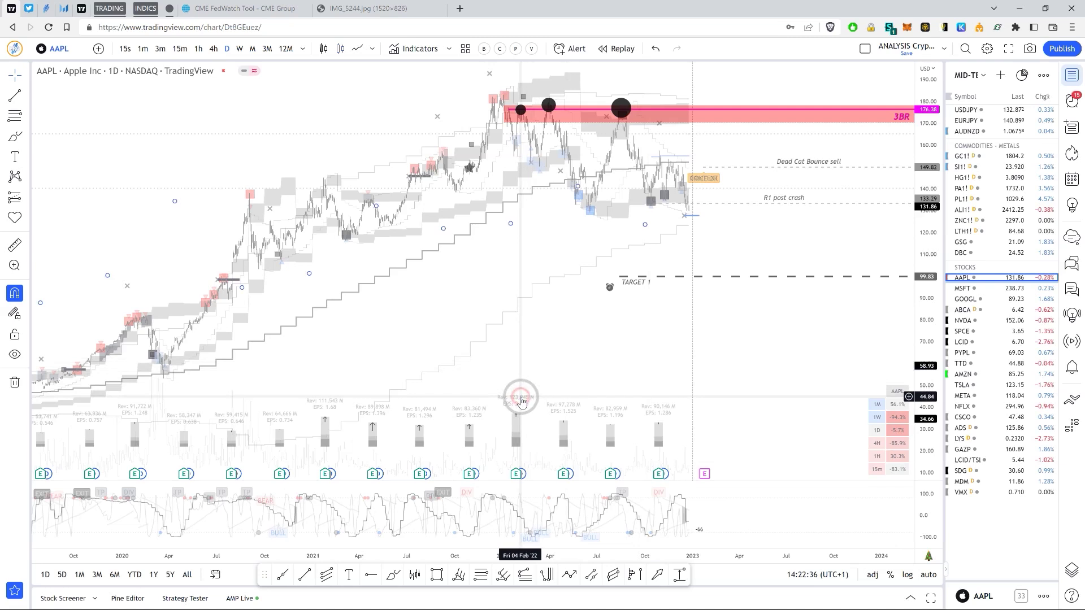
pyautogui.click(584, 363)
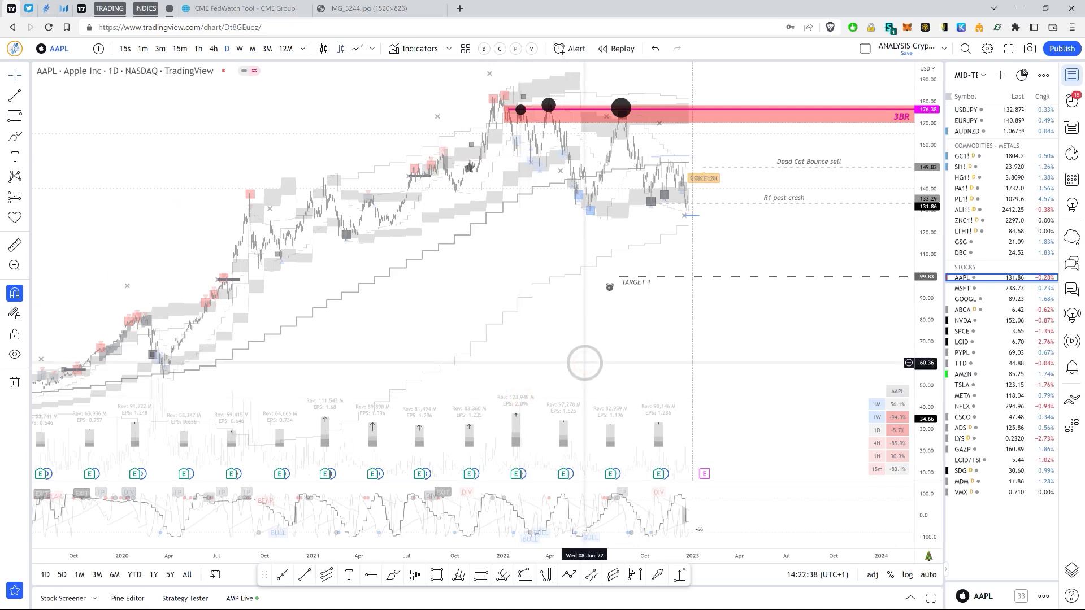
pyautogui.click(521, 400)
pyautogui.click(874, 405)
pyautogui.click(765, 396)
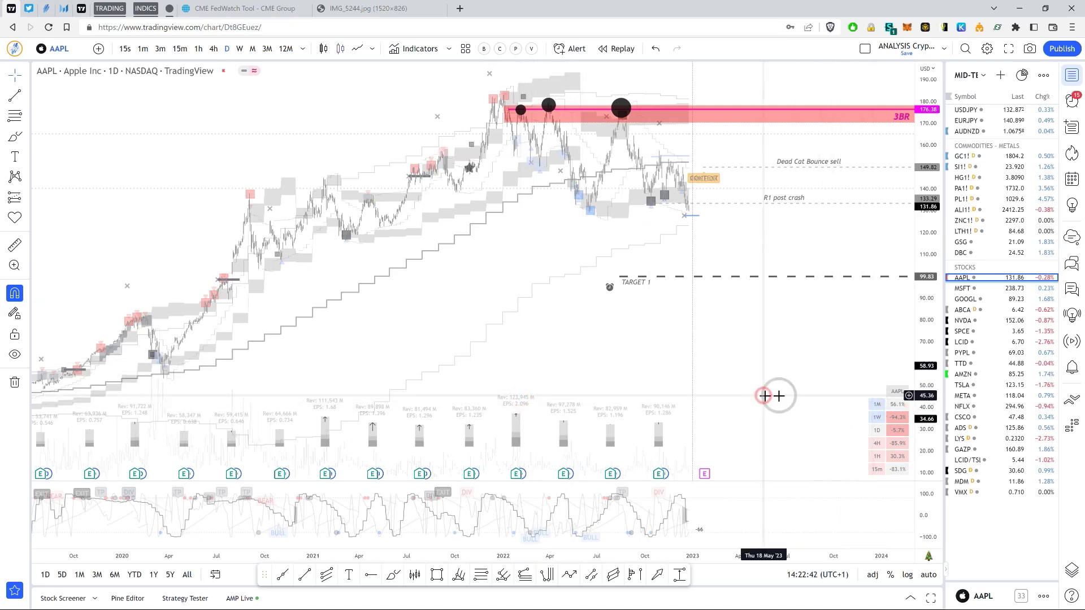
pyautogui.doubleClick(874, 404)
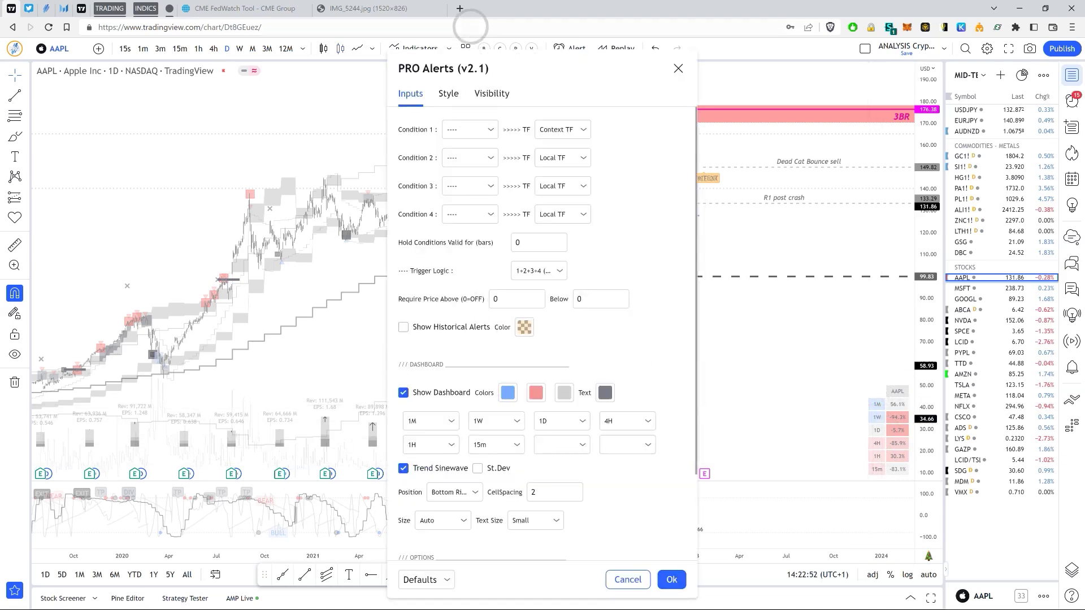
pyautogui.click(639, 579)
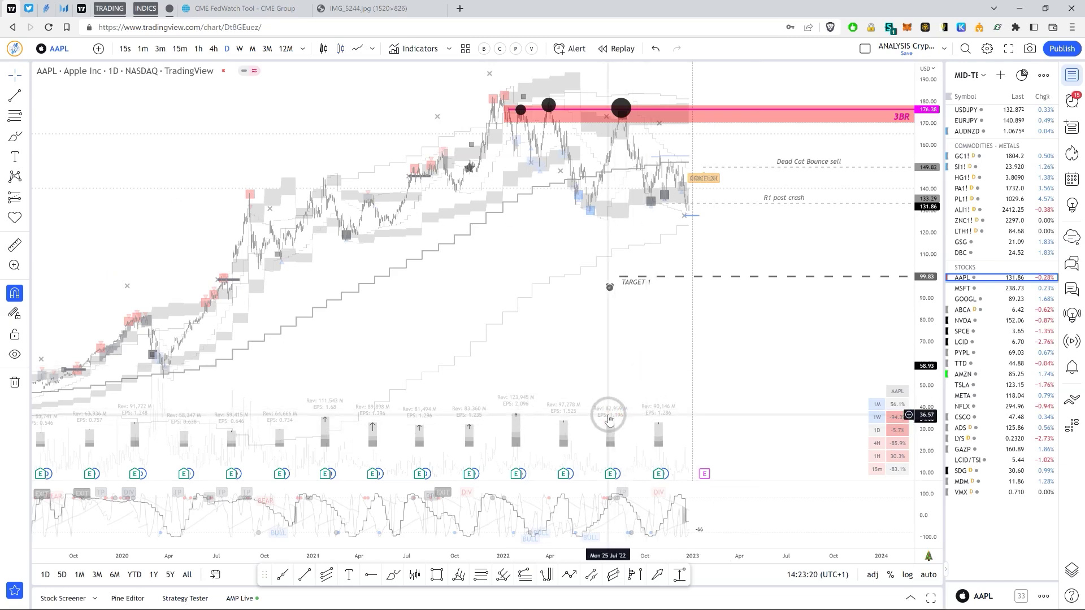
# Drag the AAPL chart down and left to open empty space above the price history
pyautogui.moveTo(593, 383); pyautogui.dragTo(561, 404)
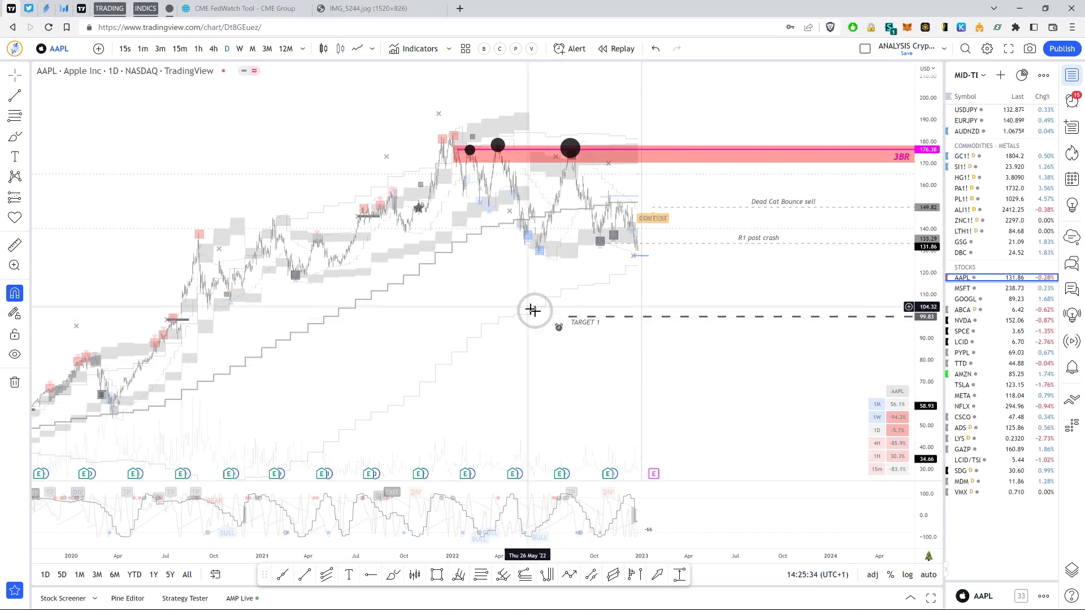
# Show the PRO Framework v5.2 source in the Pine Editor below the chart using Ctrl+`
pyautogui.hotkey('ctrl', '`')
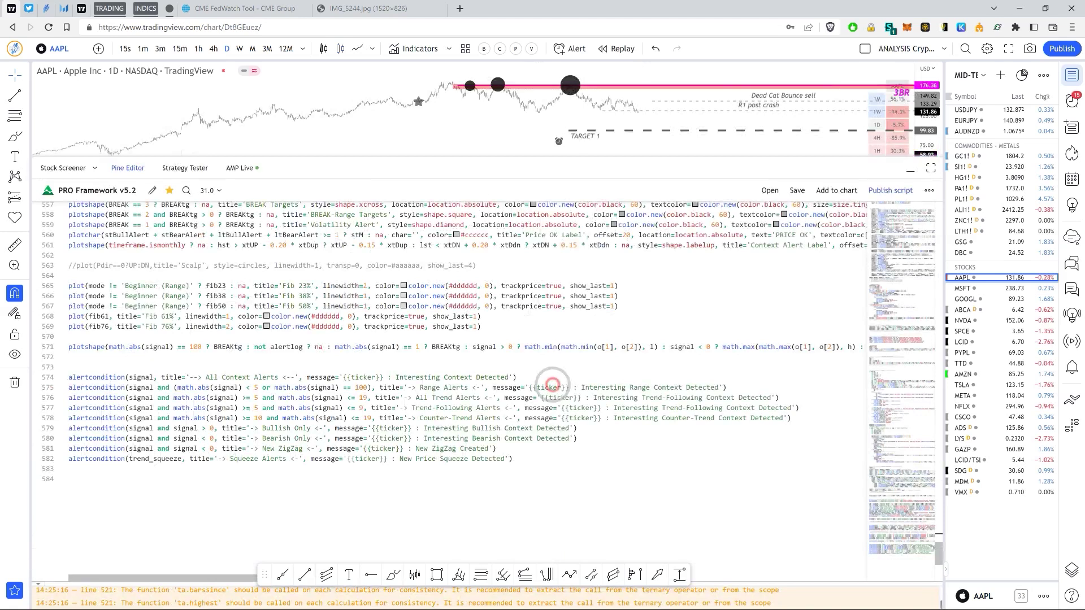